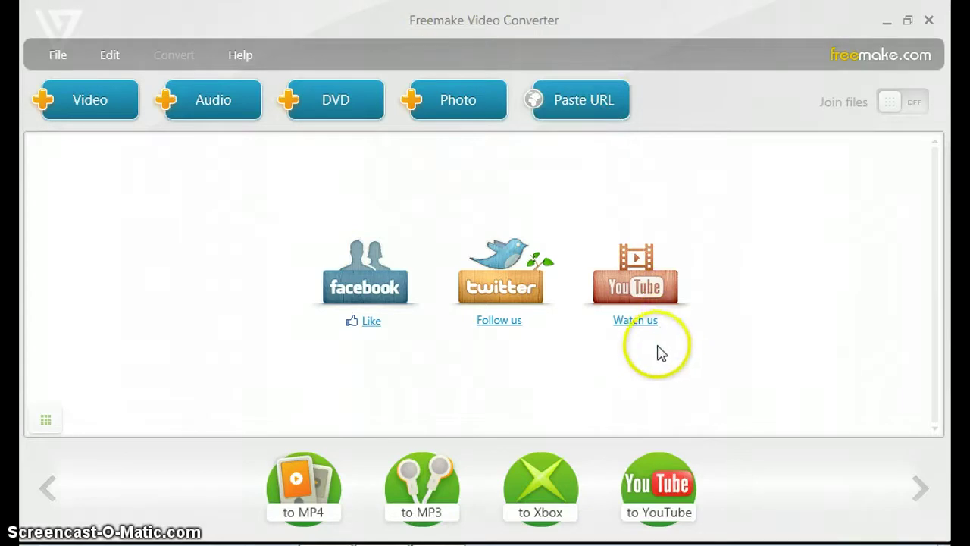
click(42, 423)
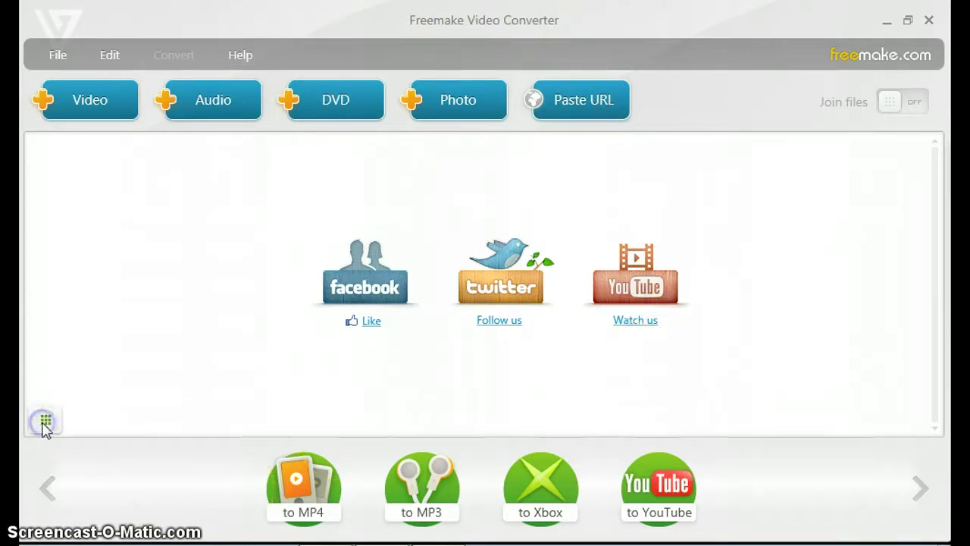
click(920, 489)
click(922, 490)
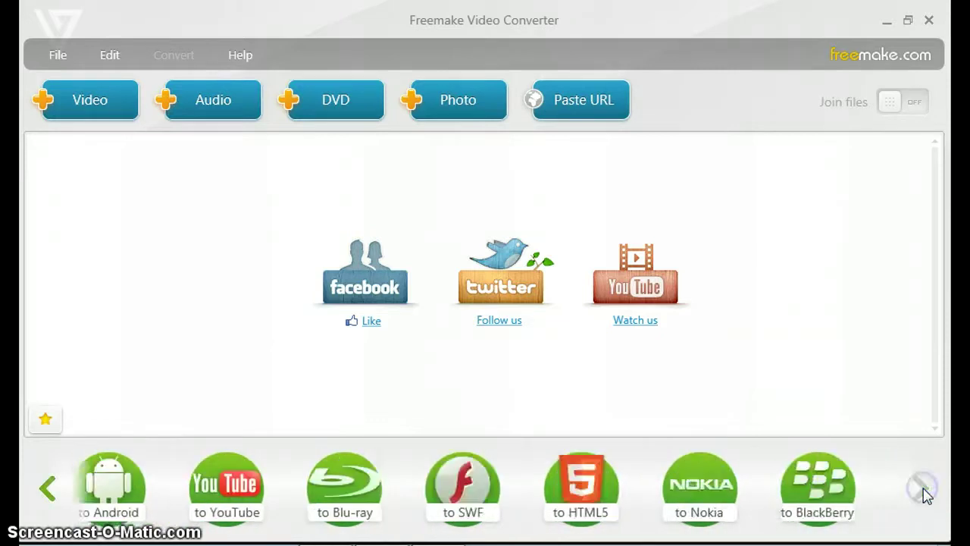
click(45, 489)
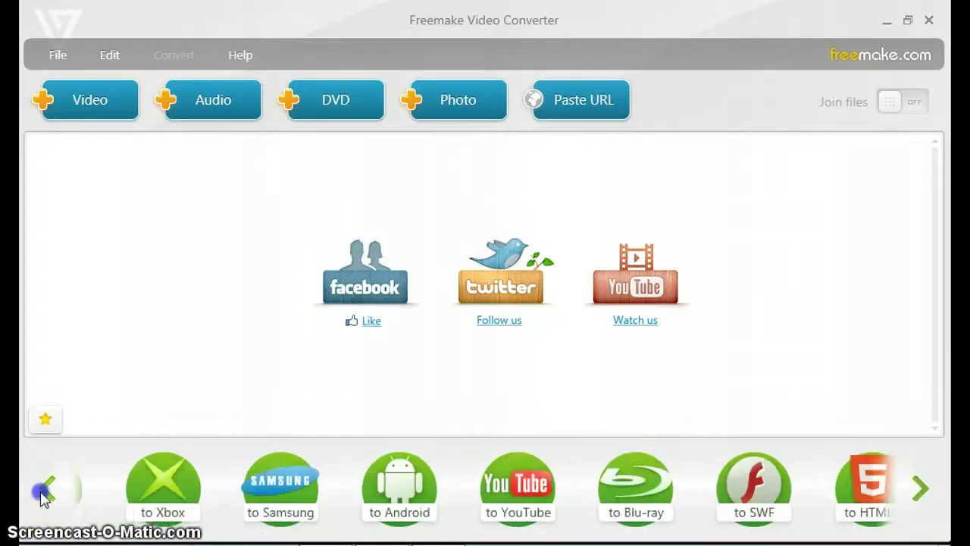
click(44, 491)
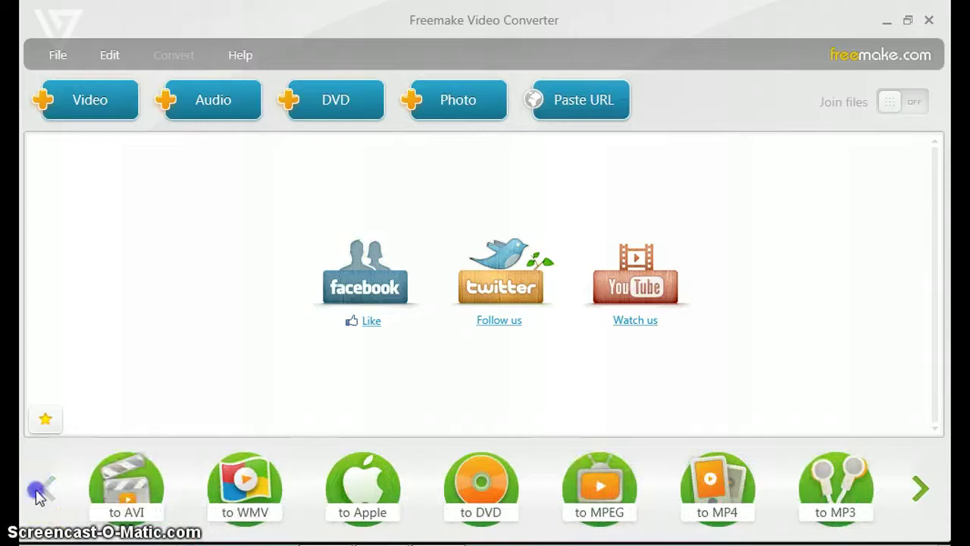
click(129, 103)
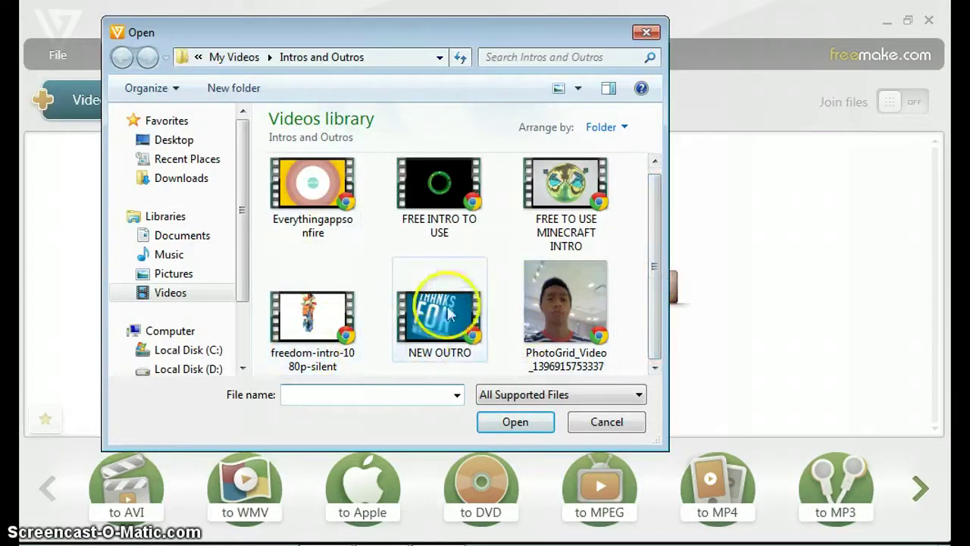
Step: Load the Everythingappsonfire clip (9 s, 1280x720 H264) from Intros and Outros into the converter
double_click(321, 226)
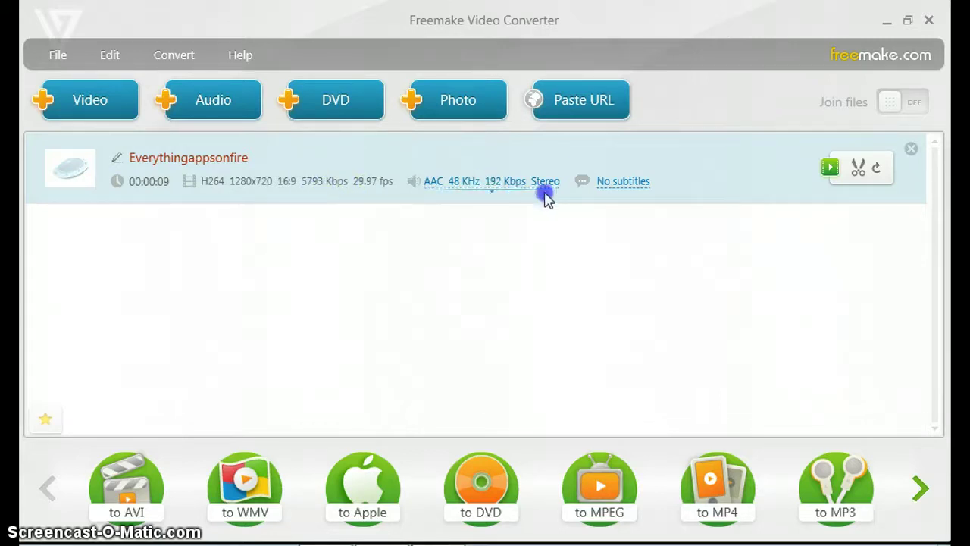
click(506, 192)
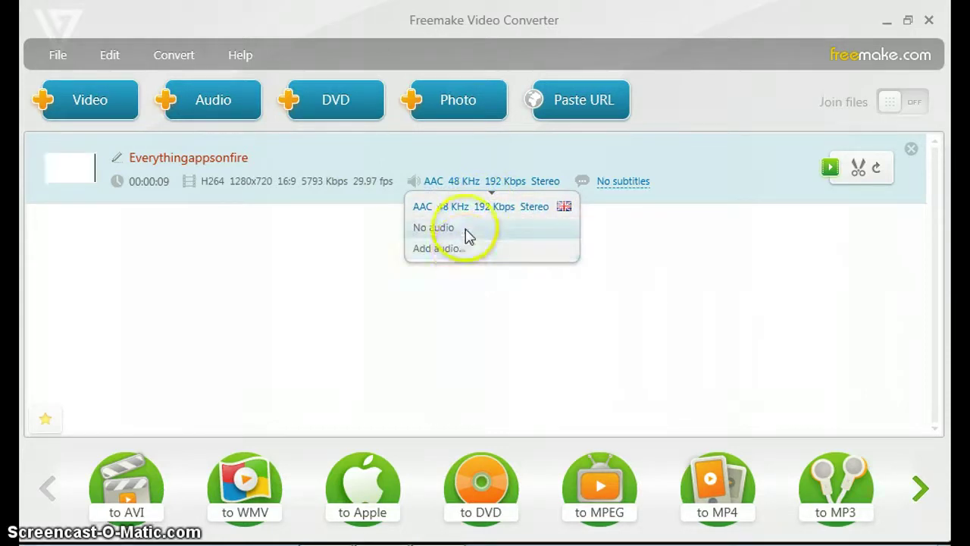
click(498, 189)
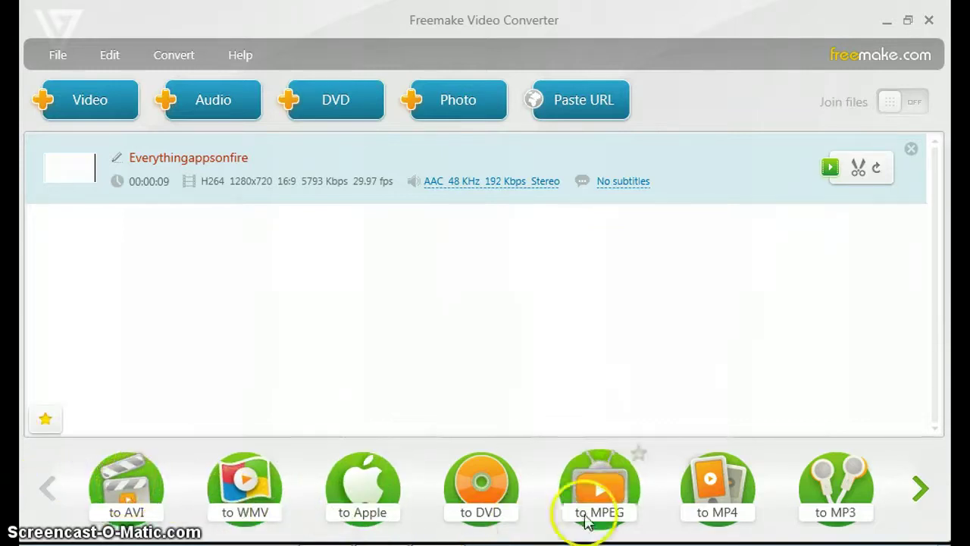
click(921, 493)
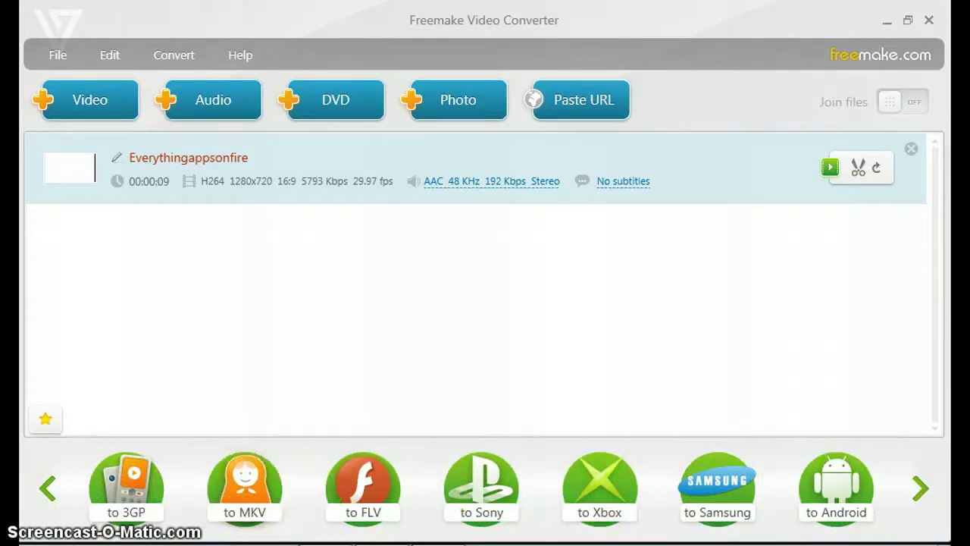
click(920, 491)
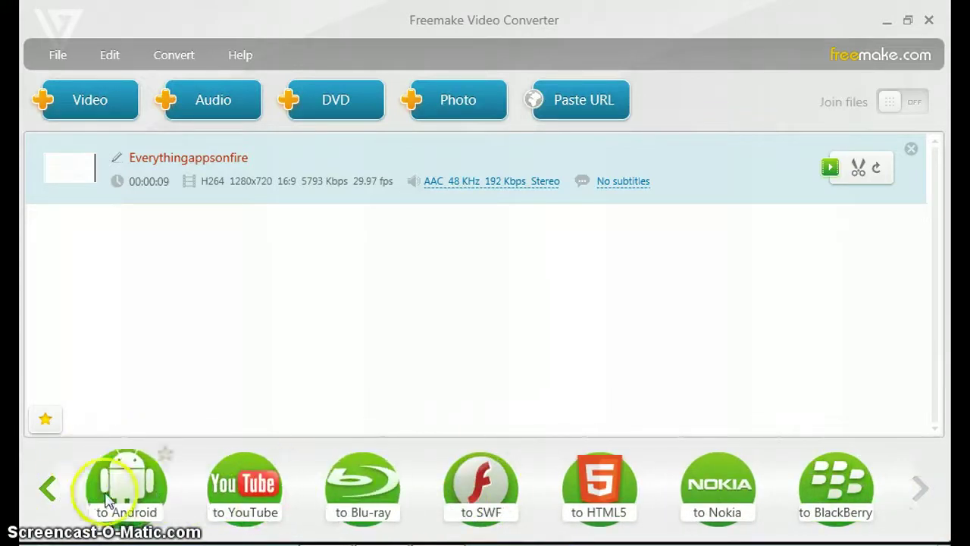
click(52, 494)
click(45, 494)
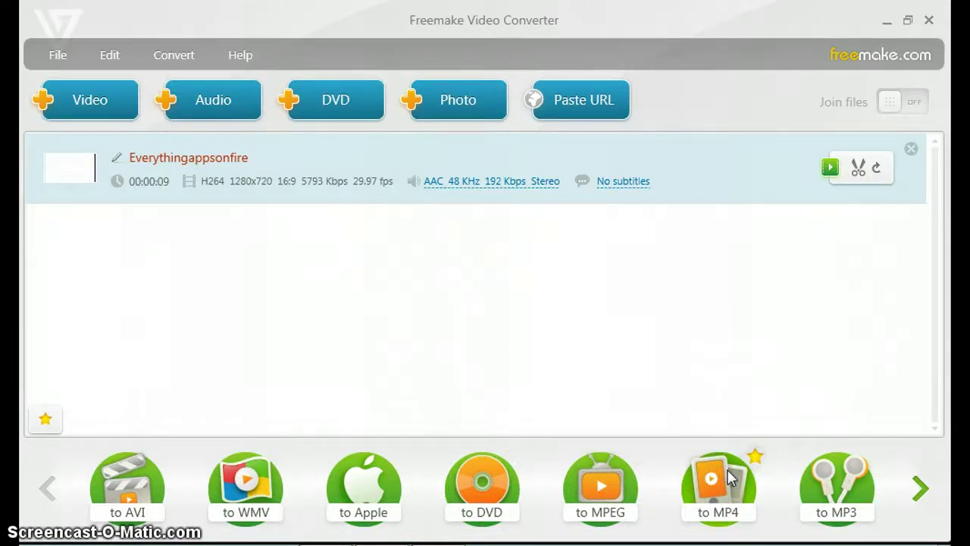
Step: Choose MP4 output and browse the preset list, keeping HD 720p selected
click(694, 230)
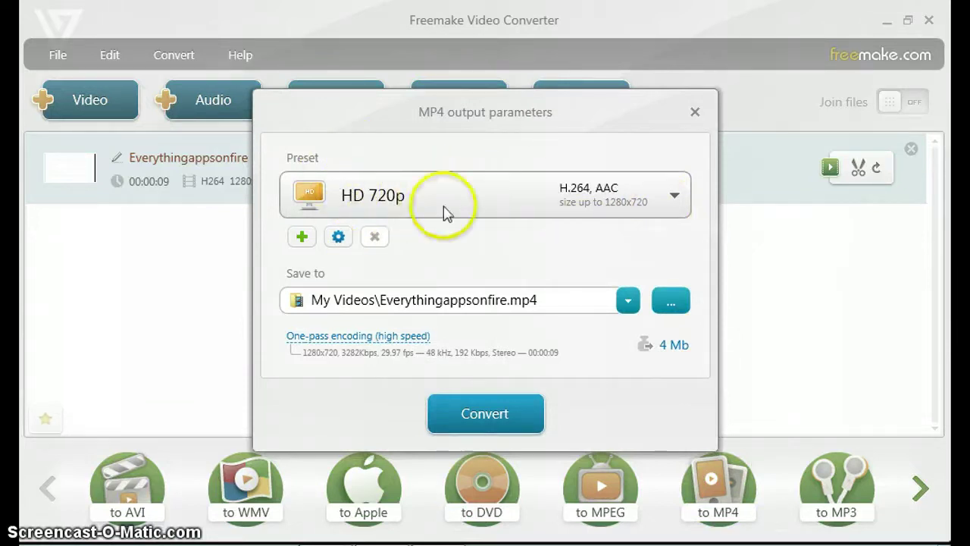
click(462, 199)
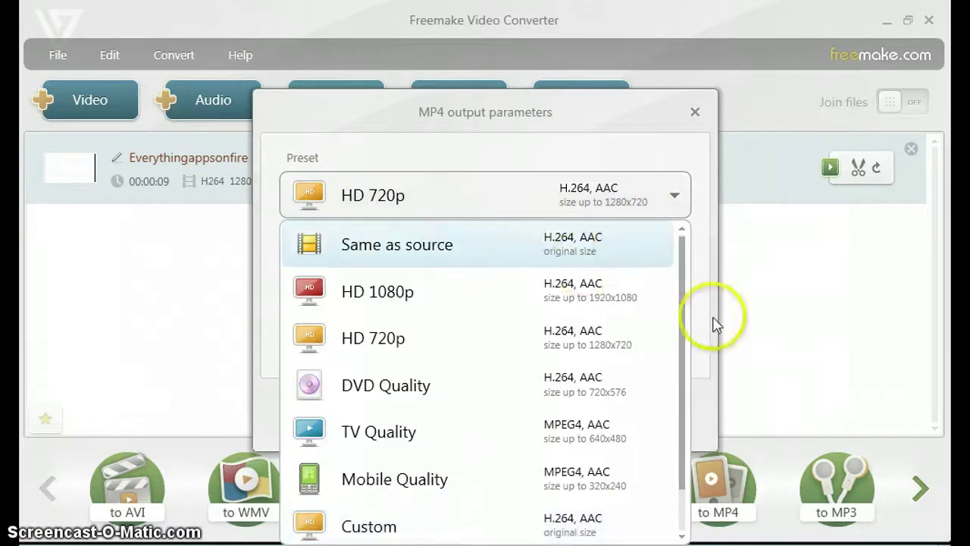
click(681, 306)
drag(682, 306, 680, 280)
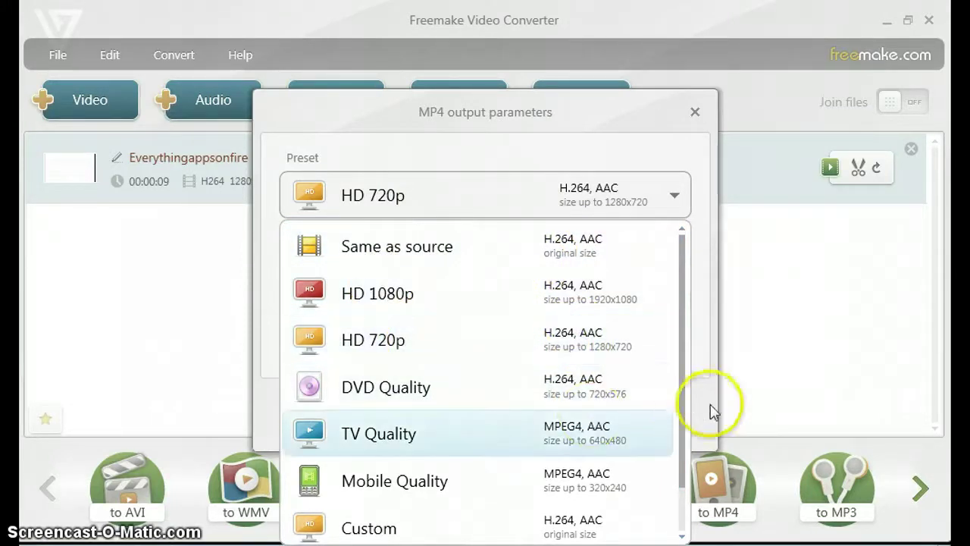
drag(683, 385, 685, 485)
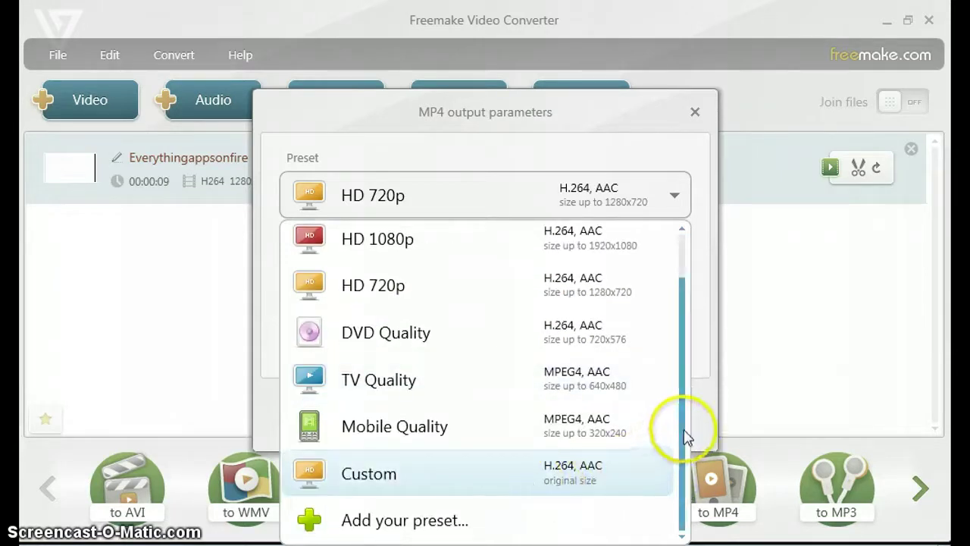
drag(684, 433, 690, 333)
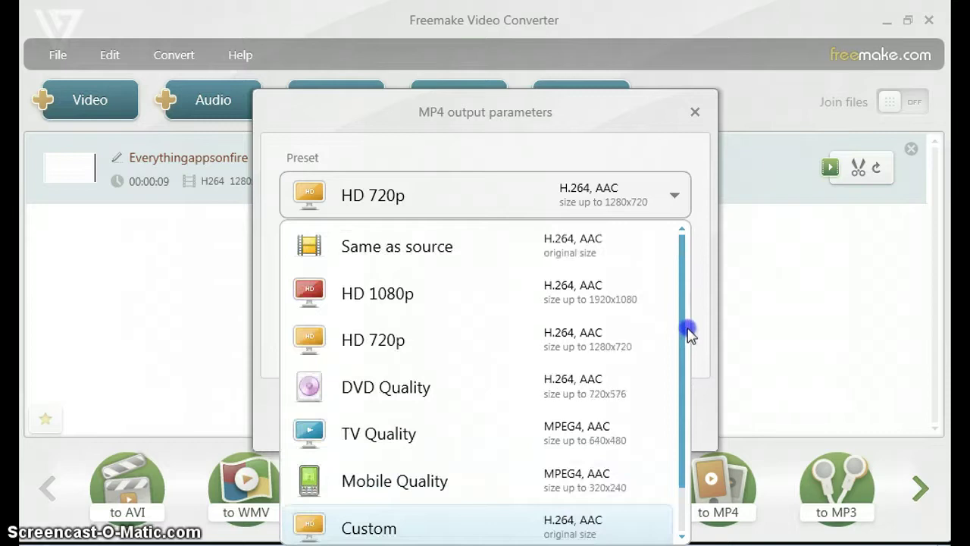
click(674, 196)
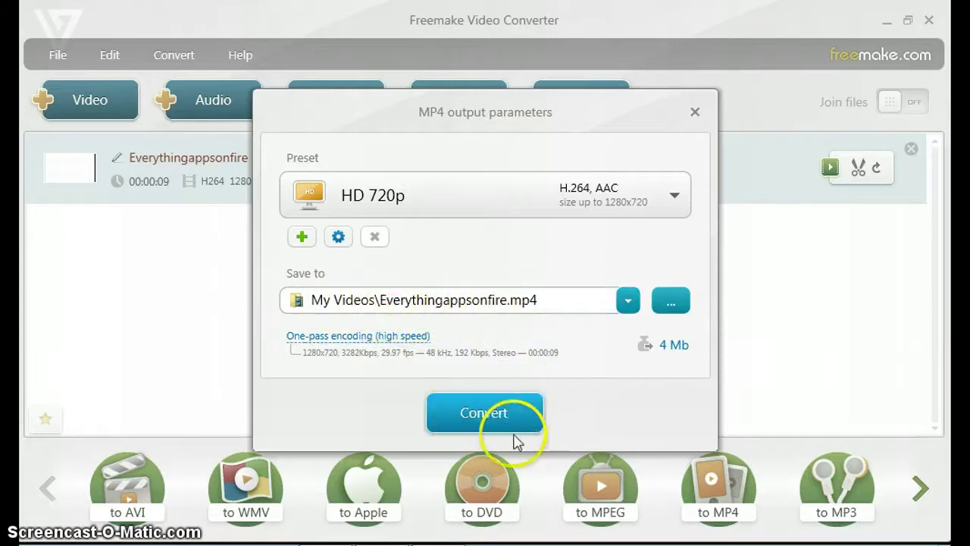
Step: Replace the 4 Mb output size limit with a custom 2 Mb limit and confirm
click(672, 347)
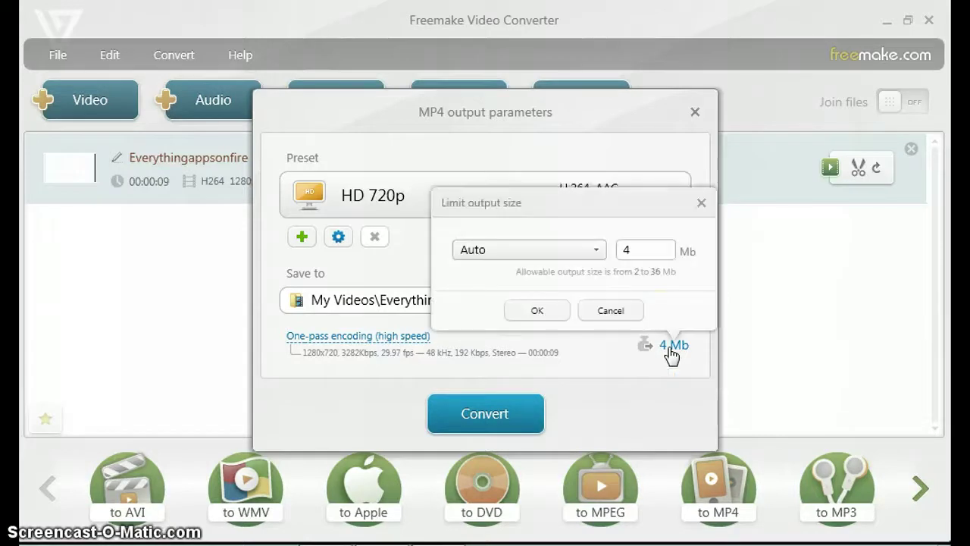
double_click(652, 250)
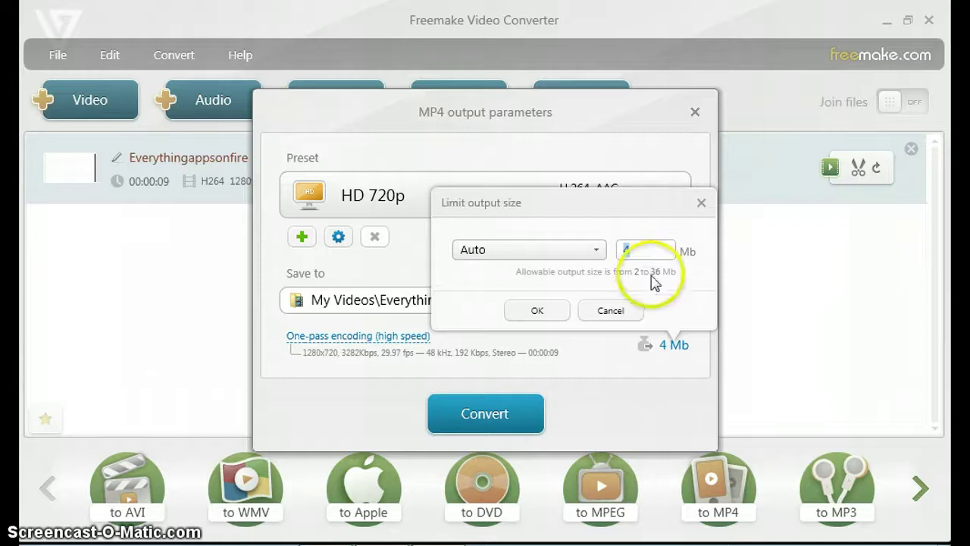
click(643, 253)
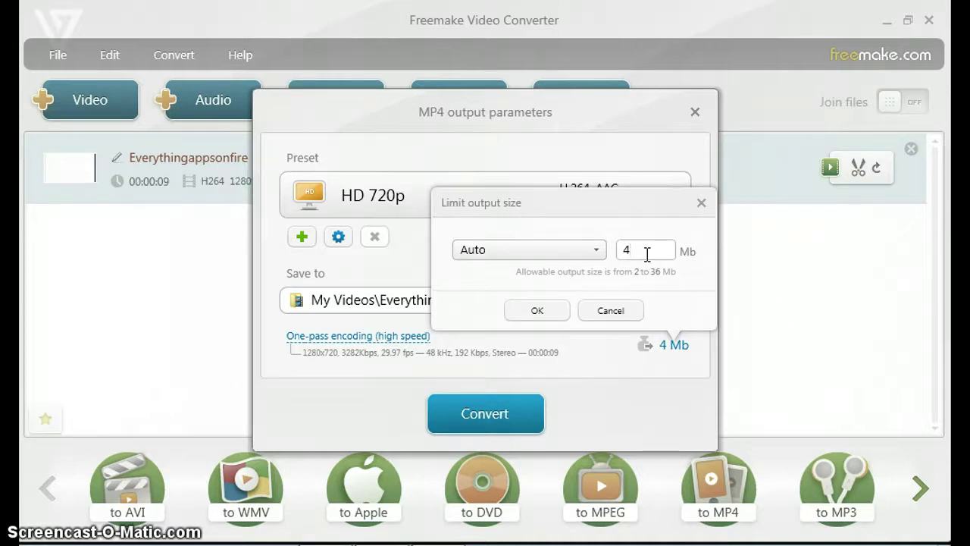
key(BackSpace)
text(2)
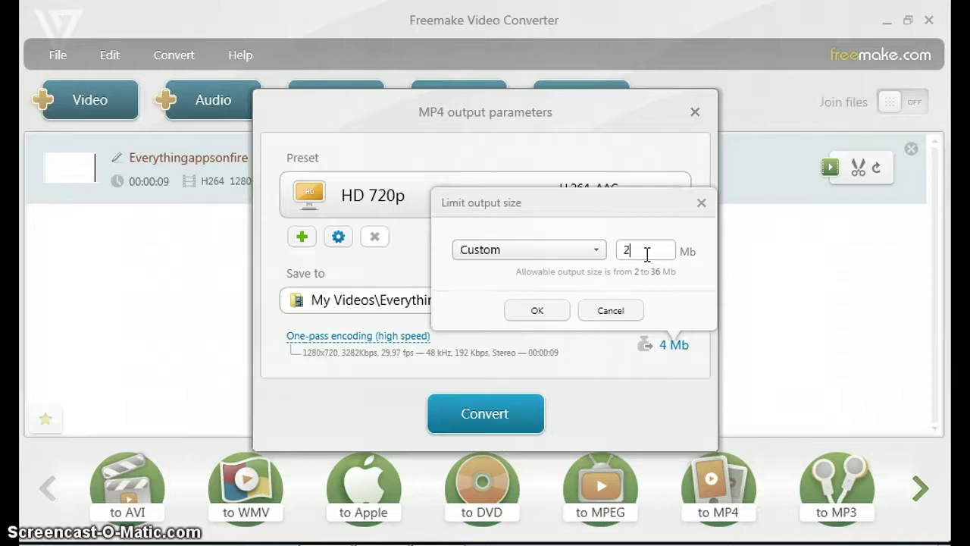
click(542, 313)
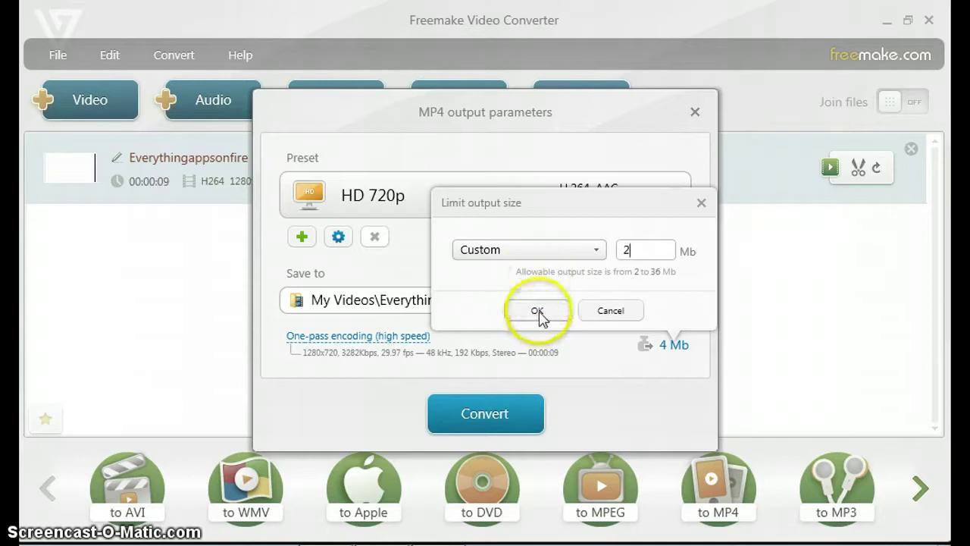
click(704, 328)
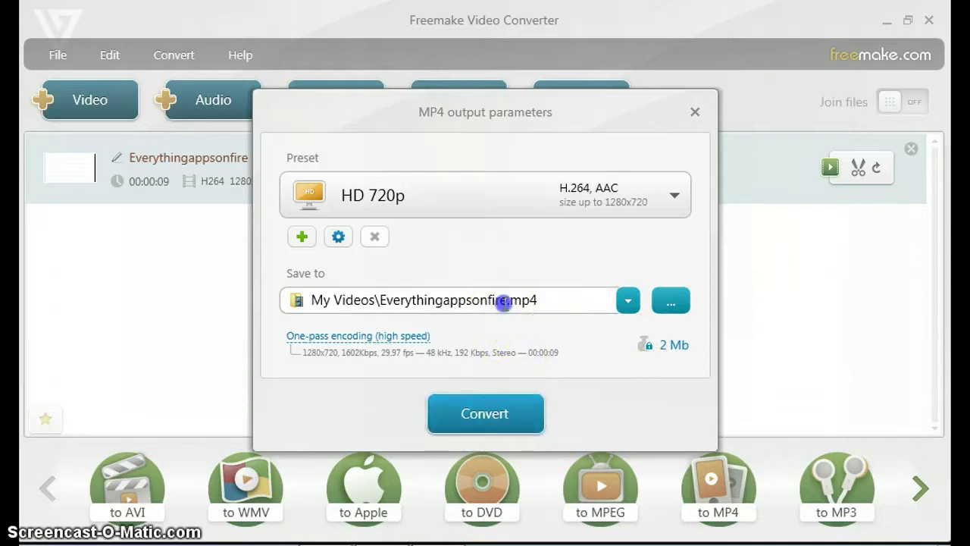
Step: Rename the output file to Everythingappsonfire().mp4 by adding () before the extension, then start converting
click(511, 302)
key(Right)
key(Right)
key(Right)
key(Right)
key(Right)
key(Right)
key(Right)
key(Right)
key(Right)
key(Right)
key(Right)
key(Right)
key(Right)
key(Right)
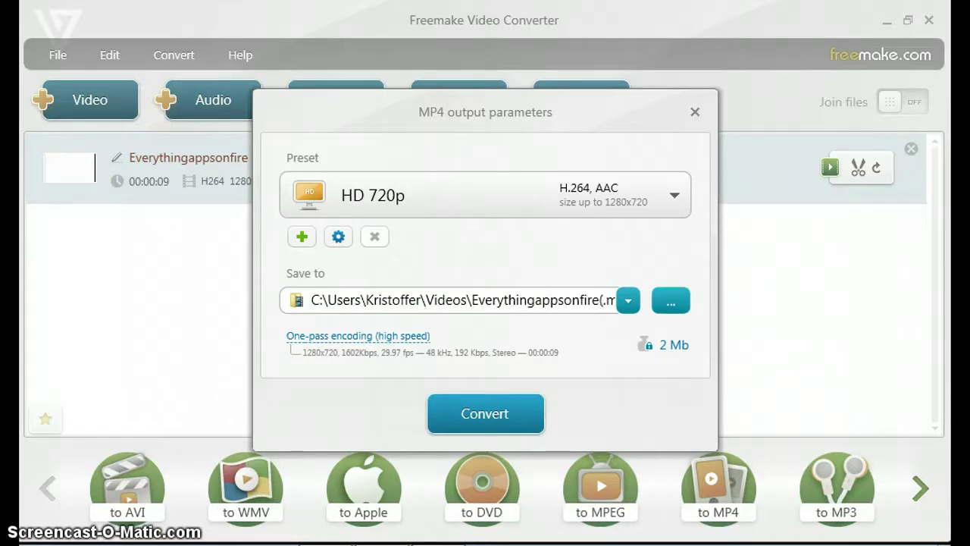
text(())
click(506, 421)
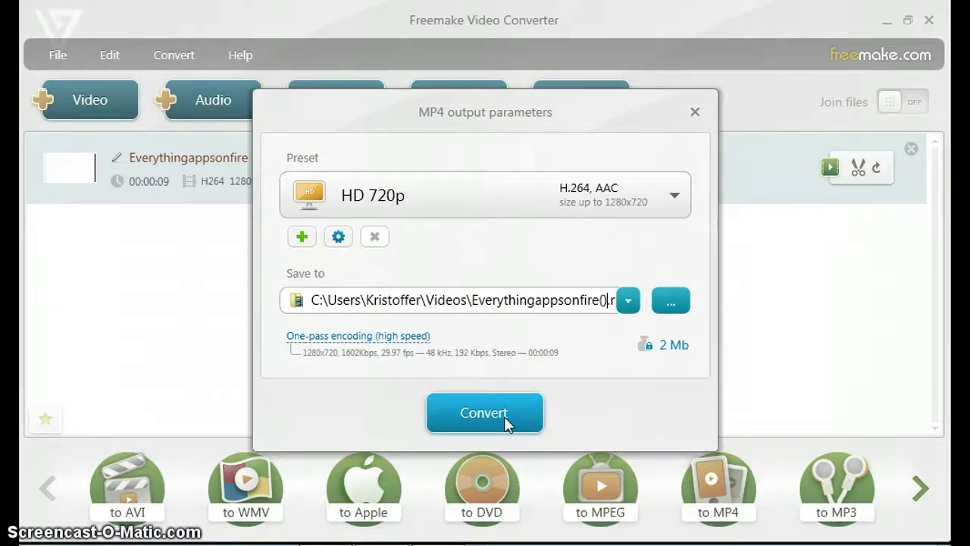
Step: Convert to Everythingappsonfire().mp4, dismiss the success and completion windows, and close Freemake
click(506, 423)
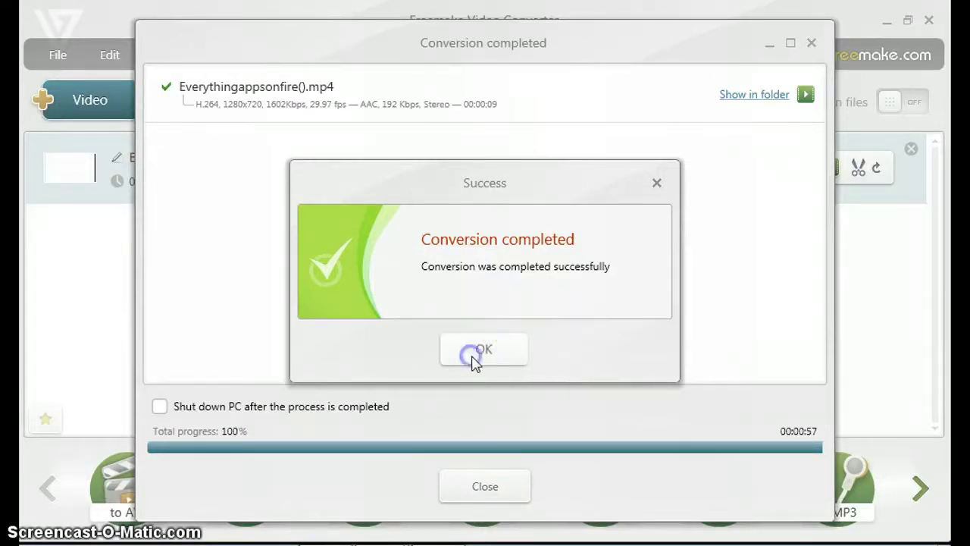
click(470, 356)
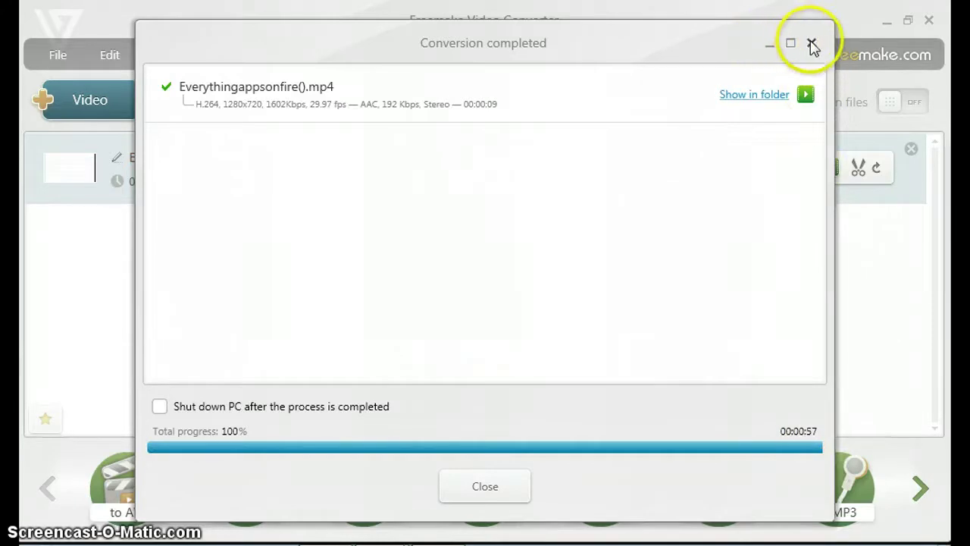
click(811, 45)
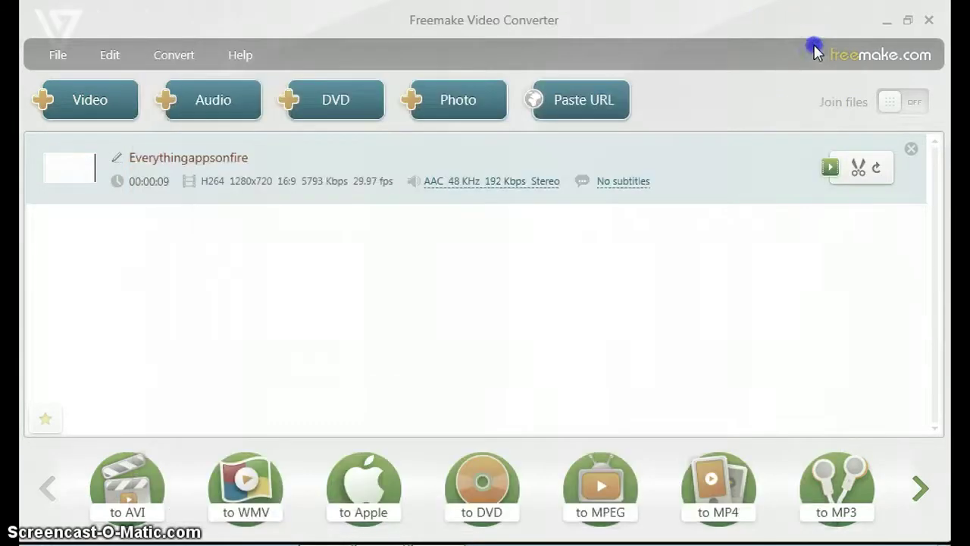
click(928, 21)
Step: Open the Videos library from the desktop and locate the converted Everythingappsonfire() file
click(125, 306)
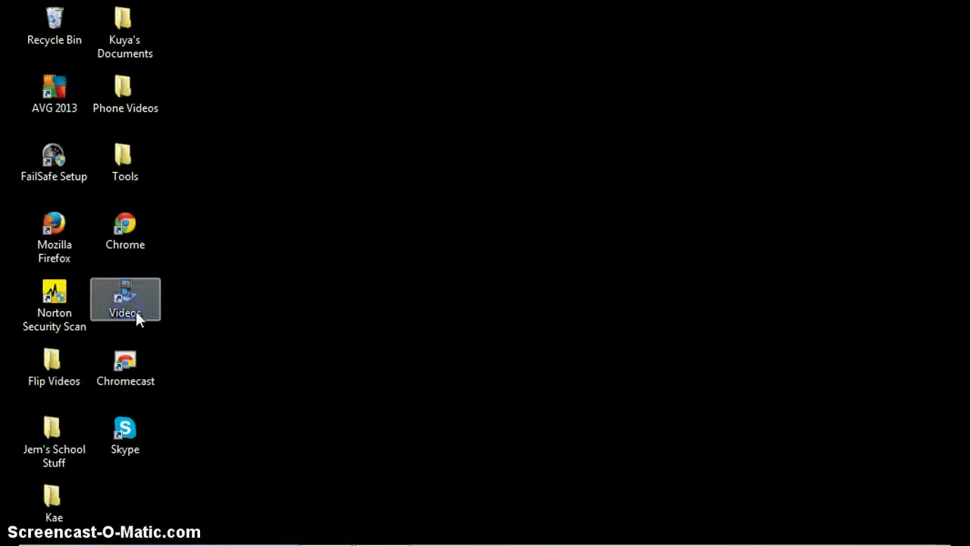
click(338, 349)
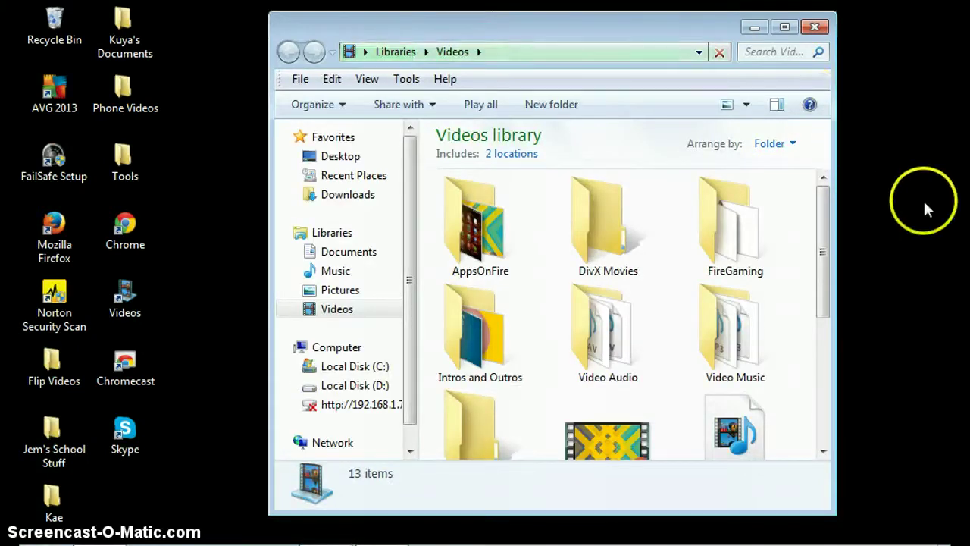
drag(823, 237, 820, 375)
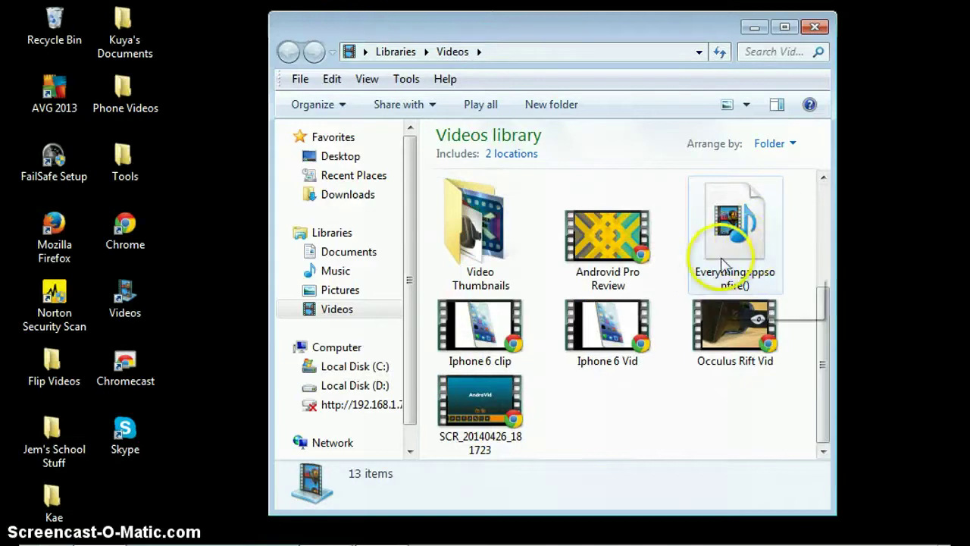
double_click(741, 238)
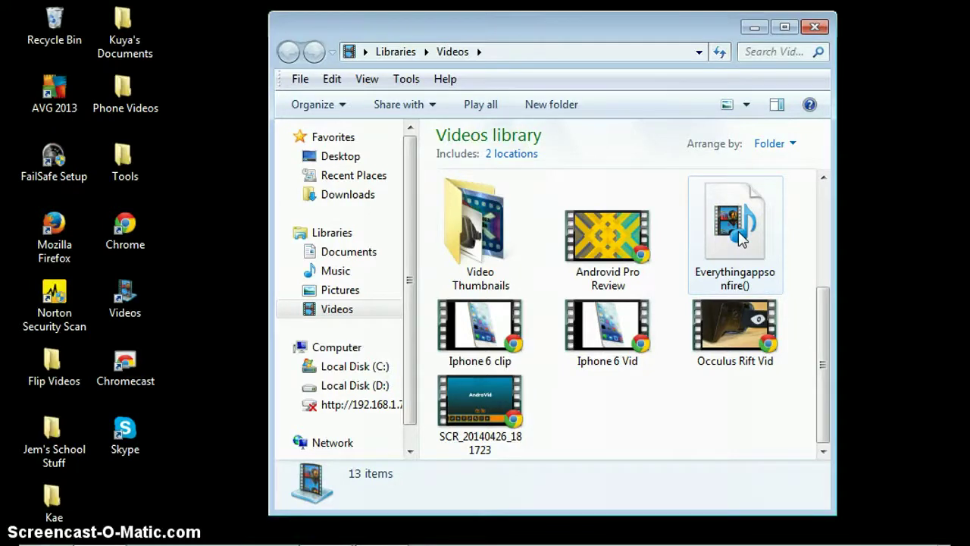
right_click(741, 238)
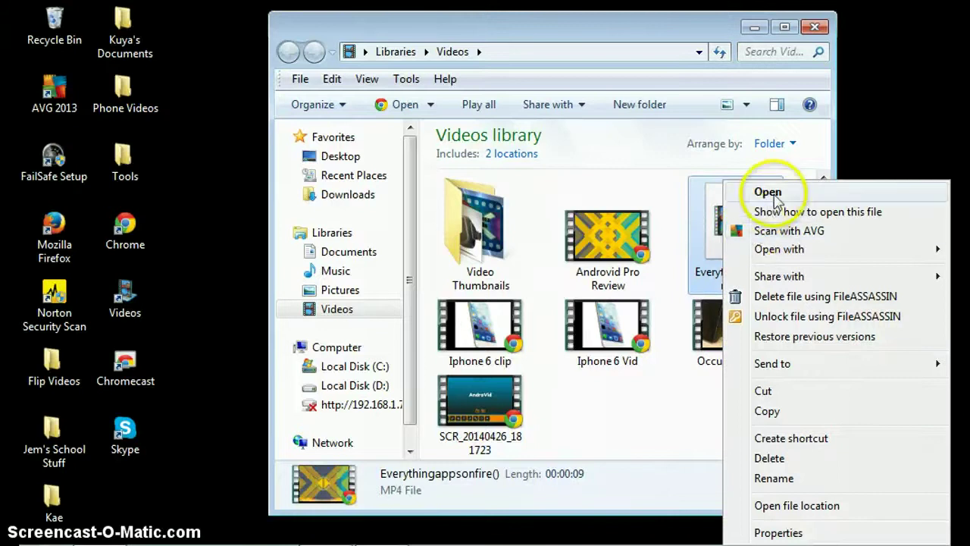
click(777, 530)
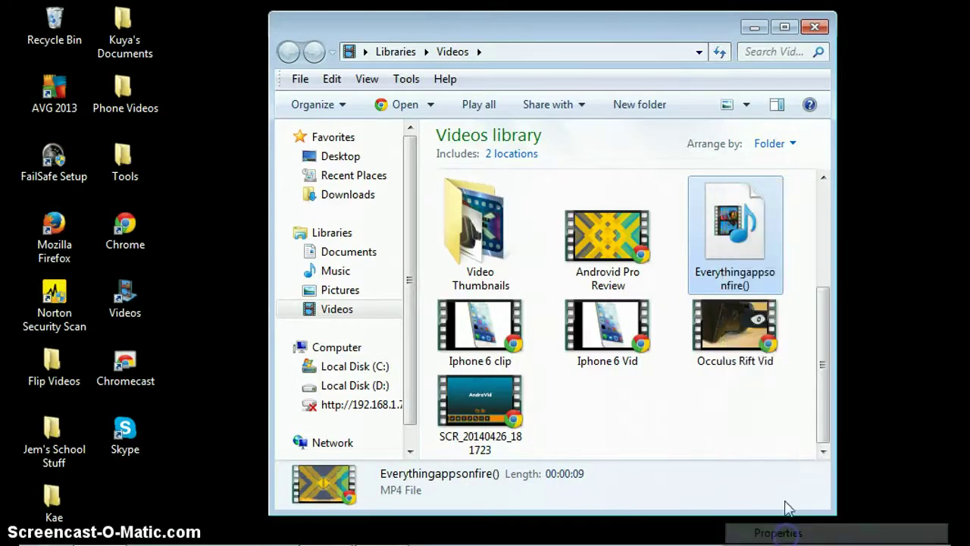
click(762, 219)
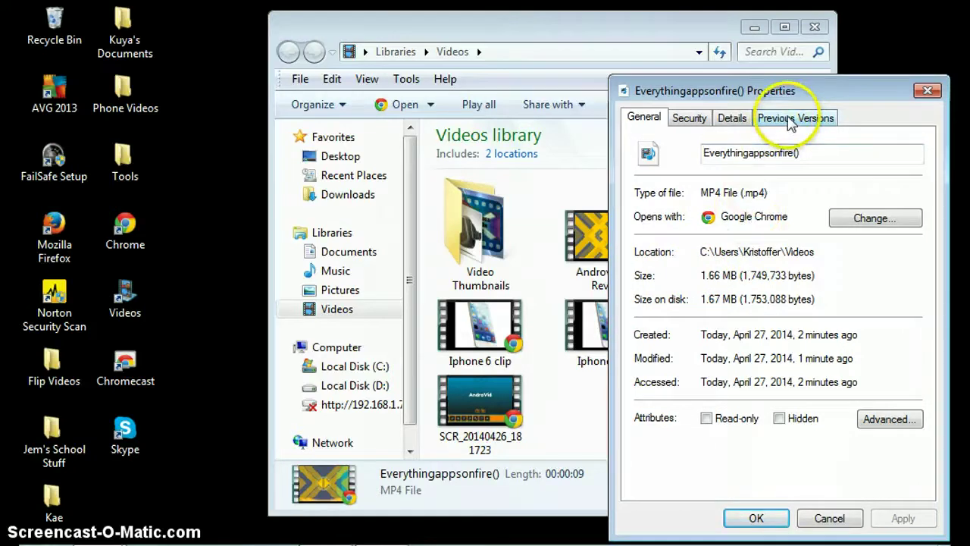
click(746, 123)
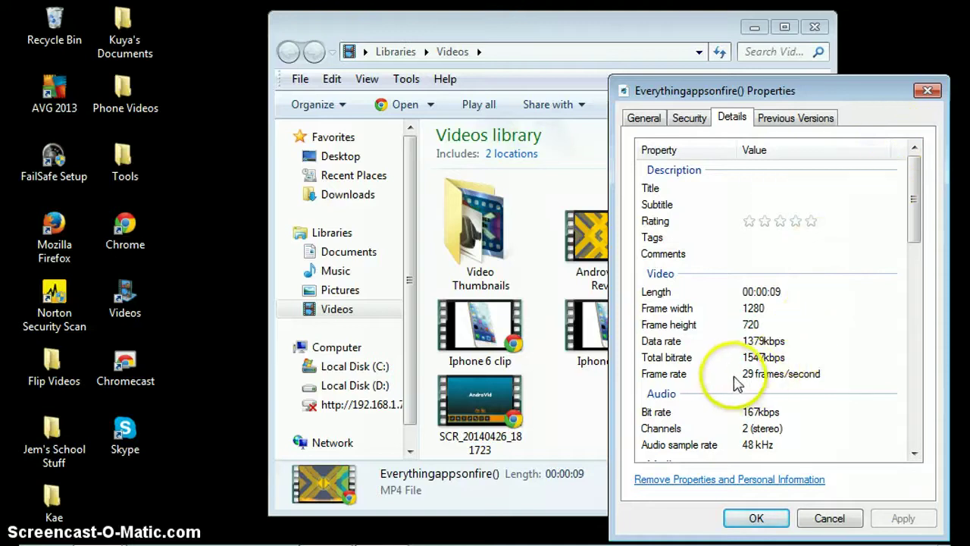
click(928, 91)
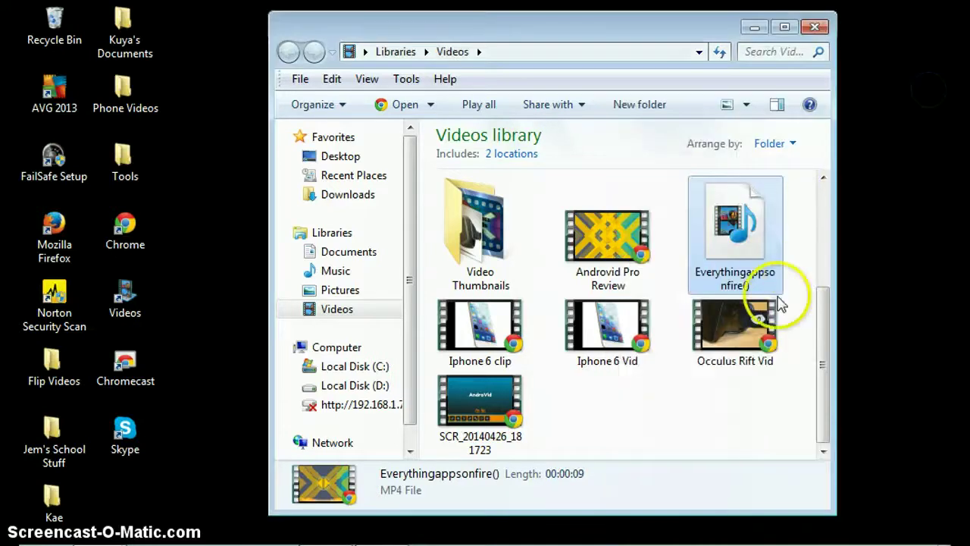
Step: Play Everythingappsonfire().mp4 in Chrome through to the AppsOnFire welcome title at 0:08
double_click(749, 255)
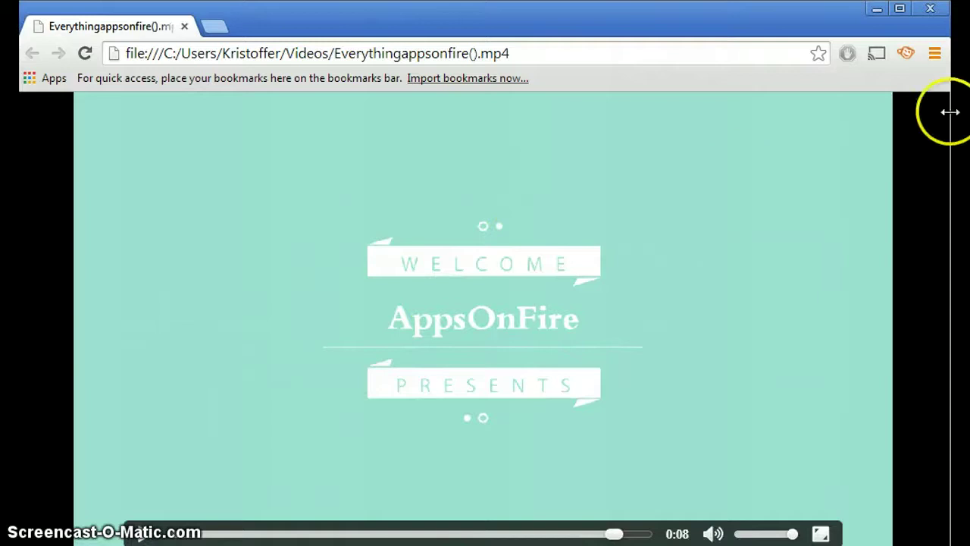
Step: Close Chrome, send Everythingappsonfire() to the Recycle Bin, and close the Videos window
click(930, 8)
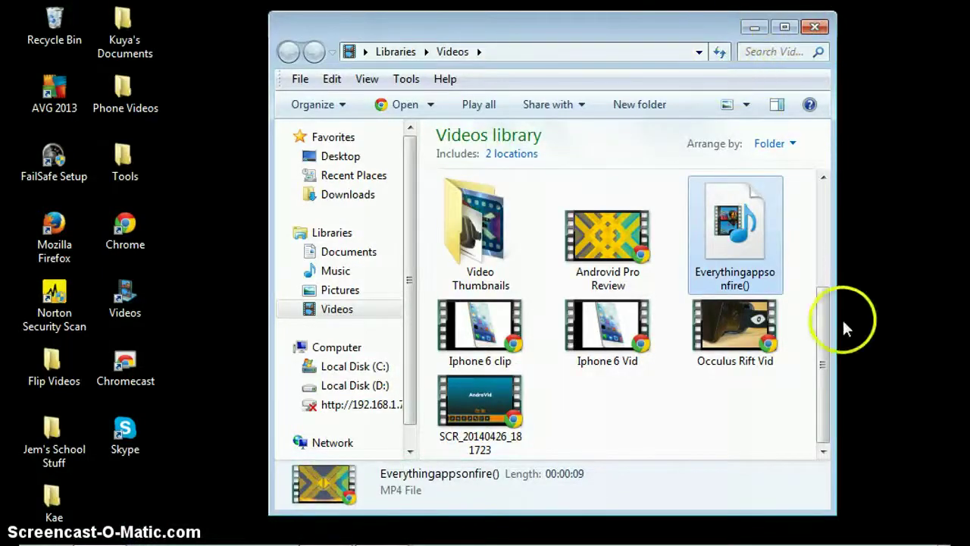
drag(763, 260, 55, 21)
click(880, 65)
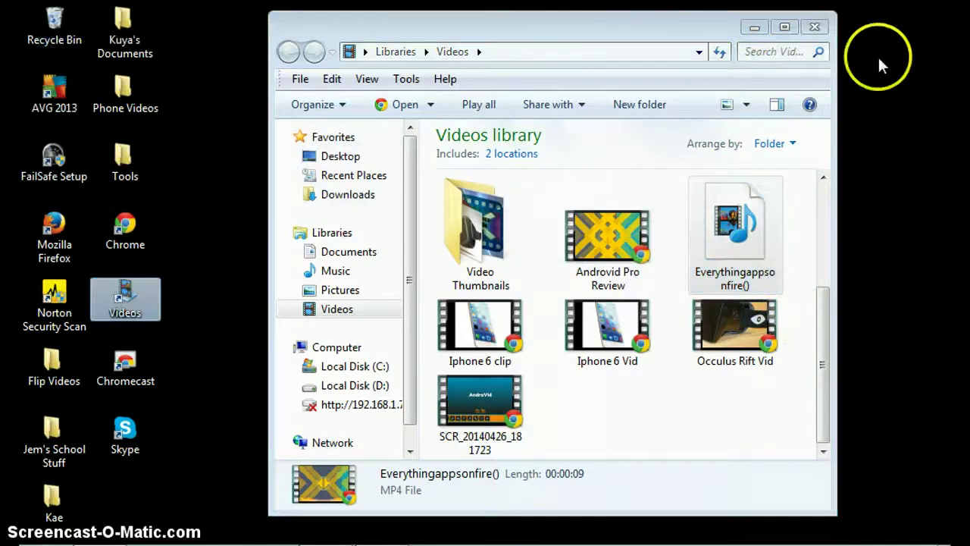
drag(830, 292, 823, 76)
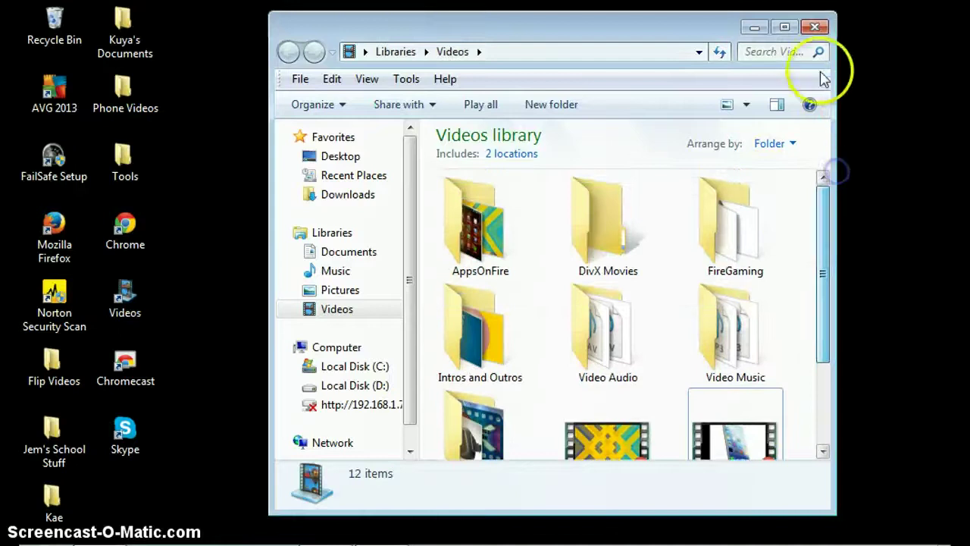
click(825, 26)
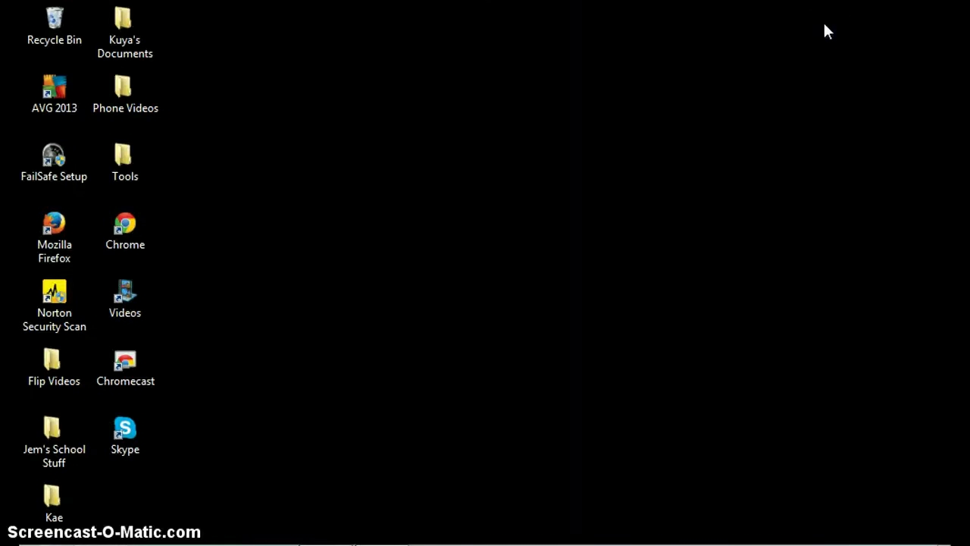